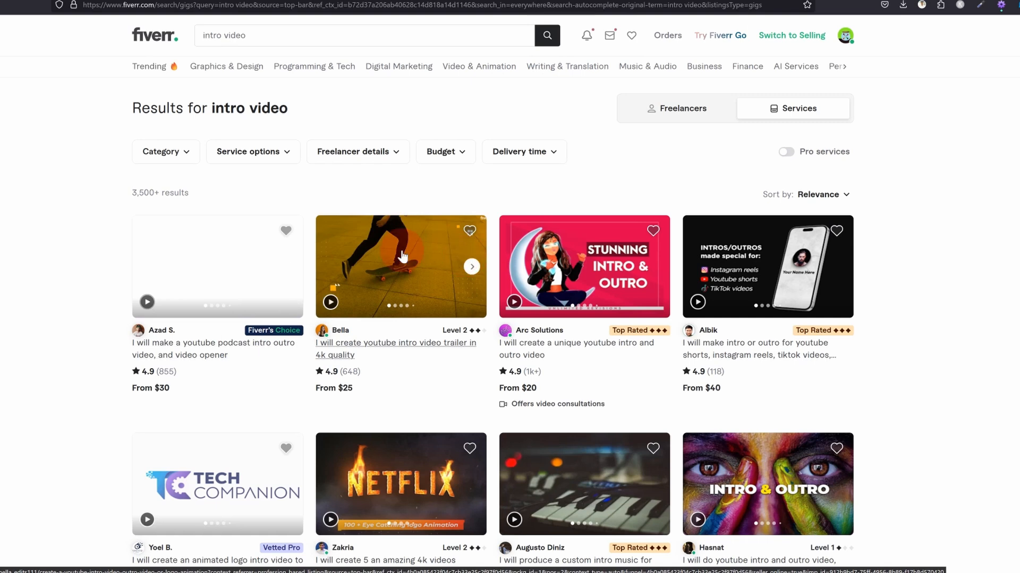
- Look over the Fiverr listings and starting prices for intro video services
scroll(896, 359, down, 4)
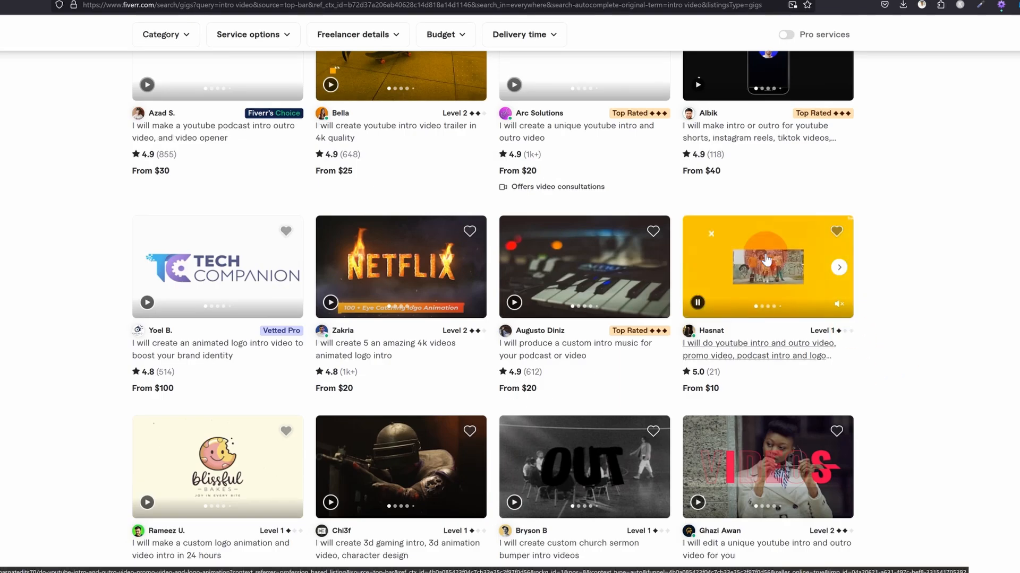
scroll(765, 260, down, 5)
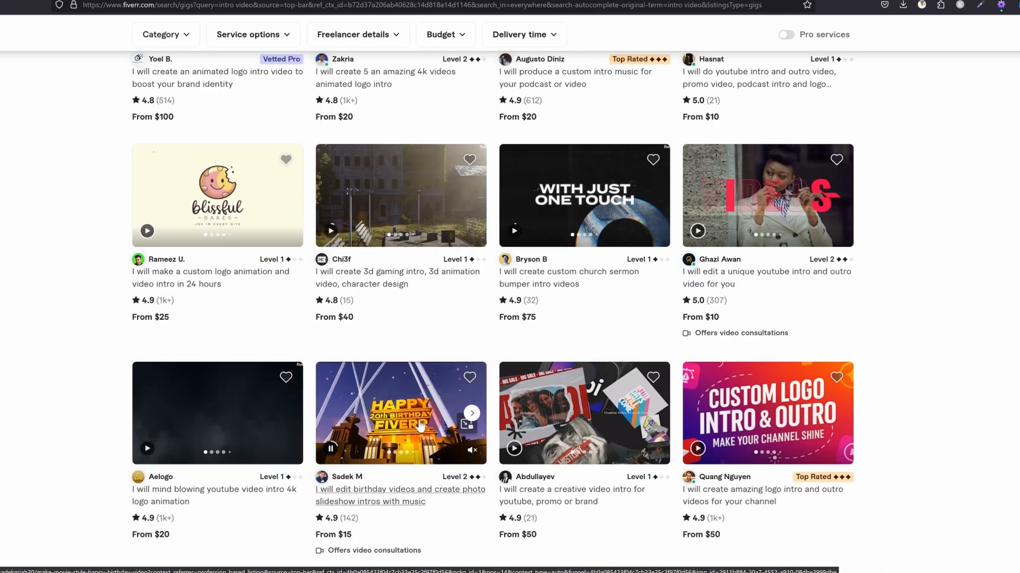
scroll(462, 319, up, 9)
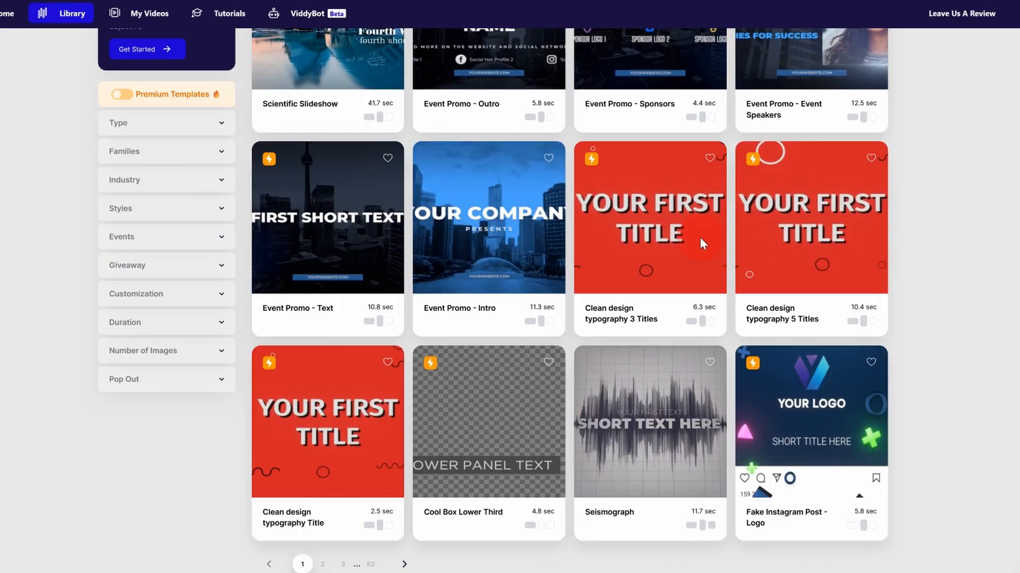
- Filter the video template library to show only Logo templates
click(739, 353)
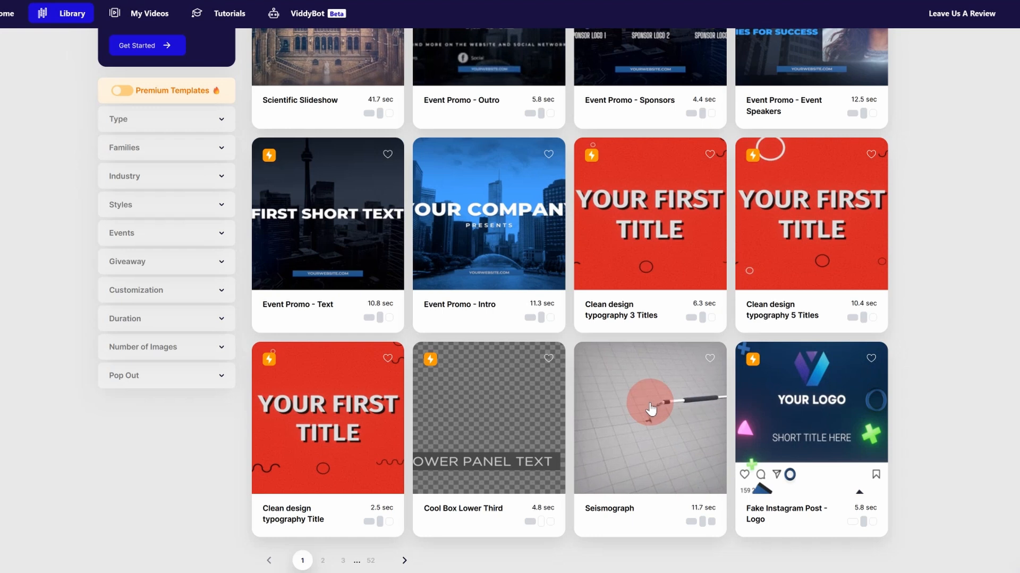
scroll(387, 244, up, 3)
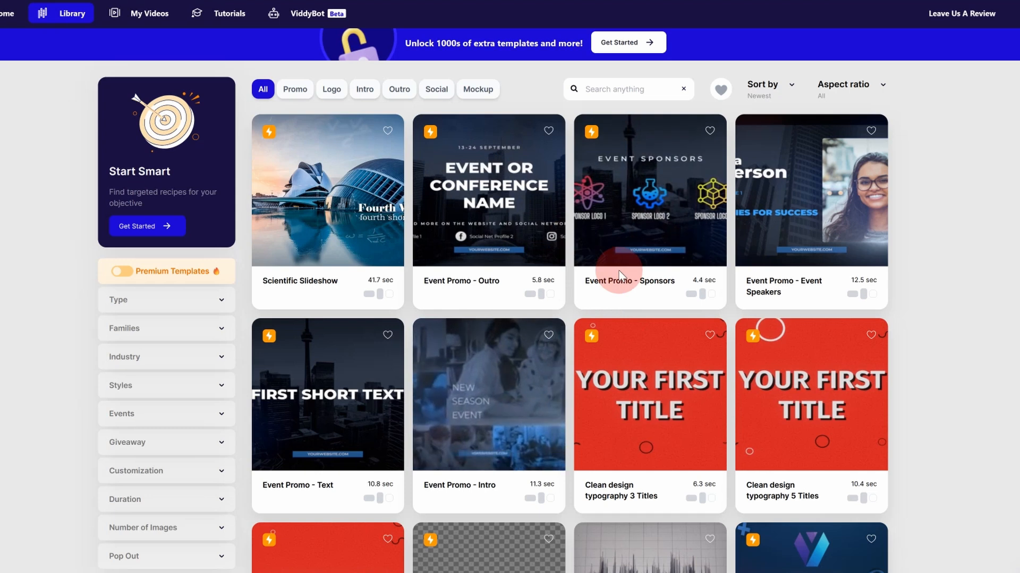
click(332, 91)
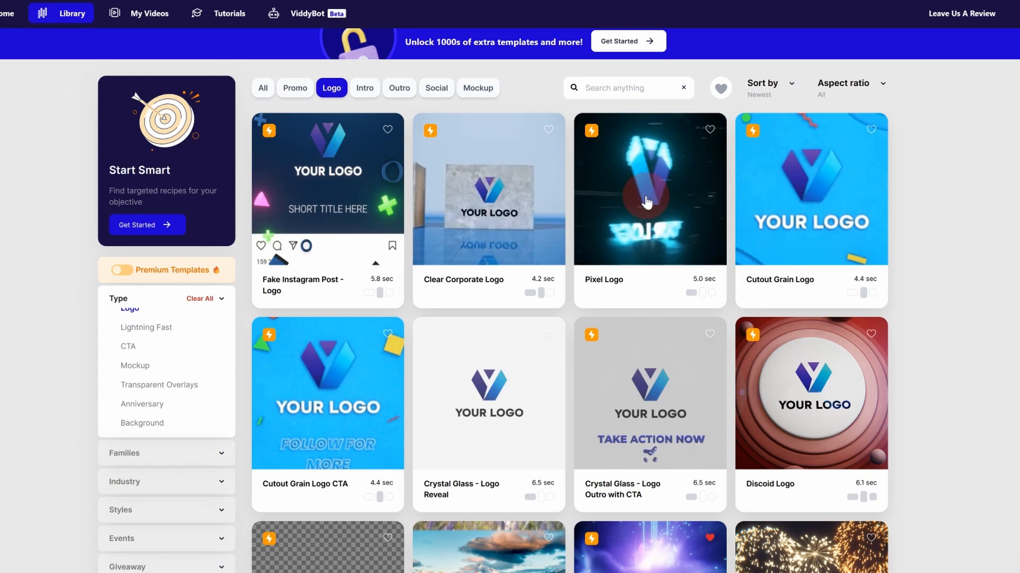
- Compare the orientation options of several logo templates and open the Pixel Logo template in landscape
click(648, 201)
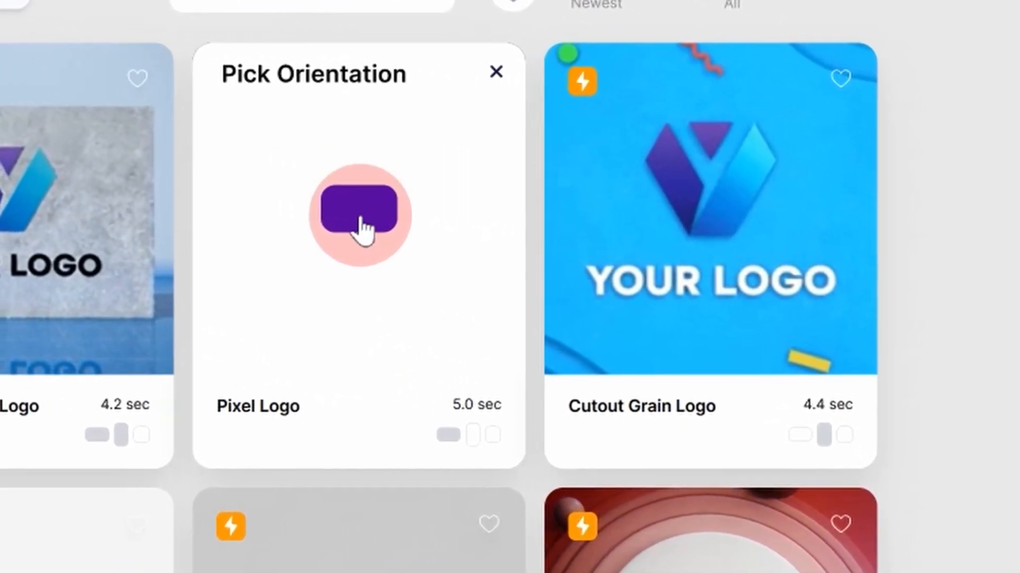
click(360, 222)
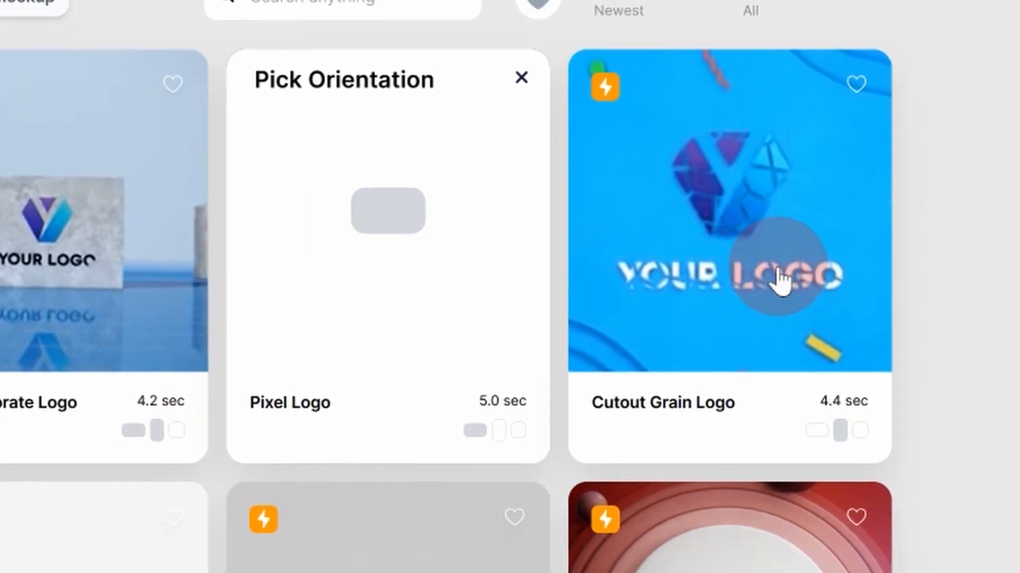
click(720, 223)
click(743, 226)
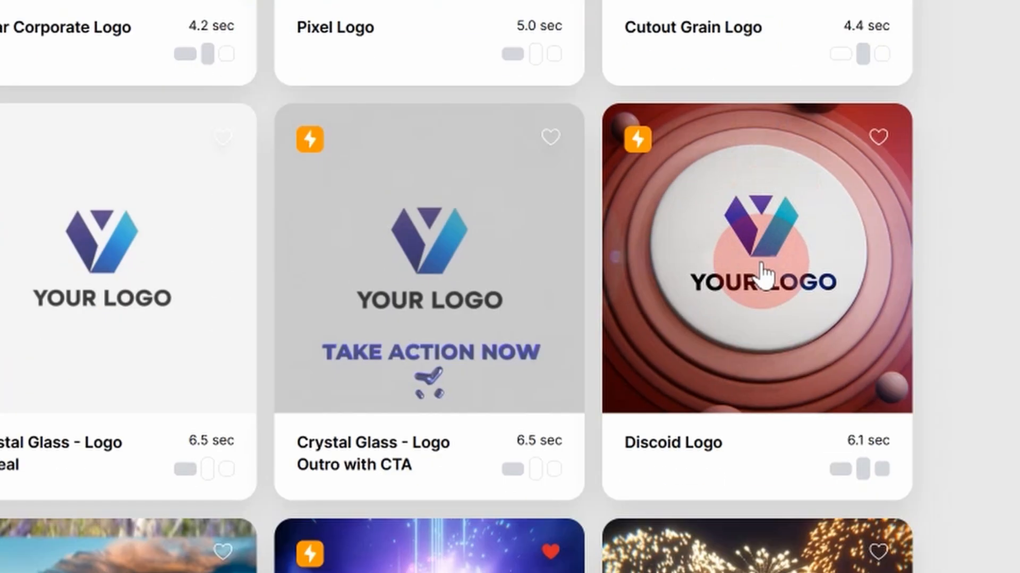
click(763, 273)
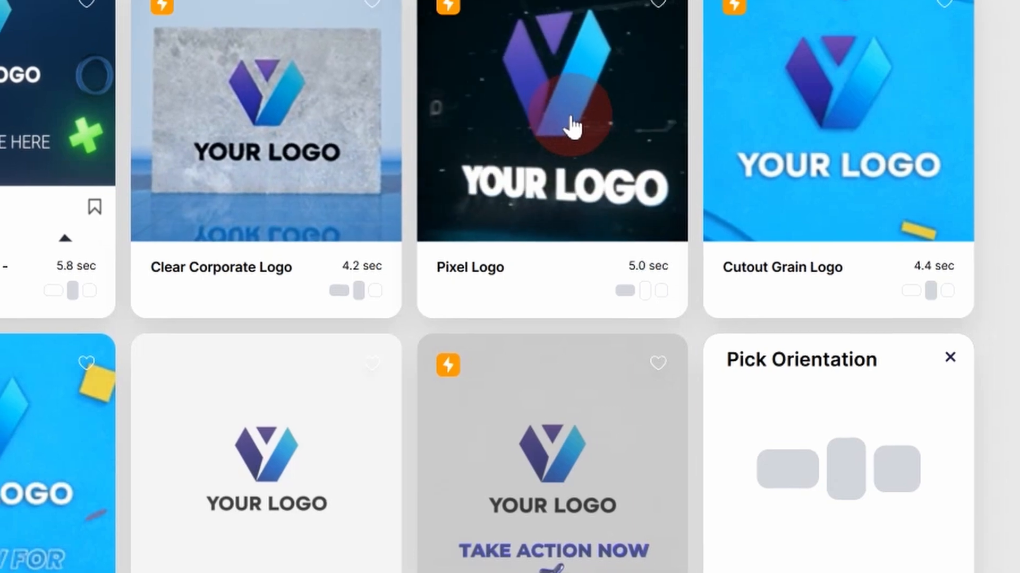
click(567, 116)
click(555, 115)
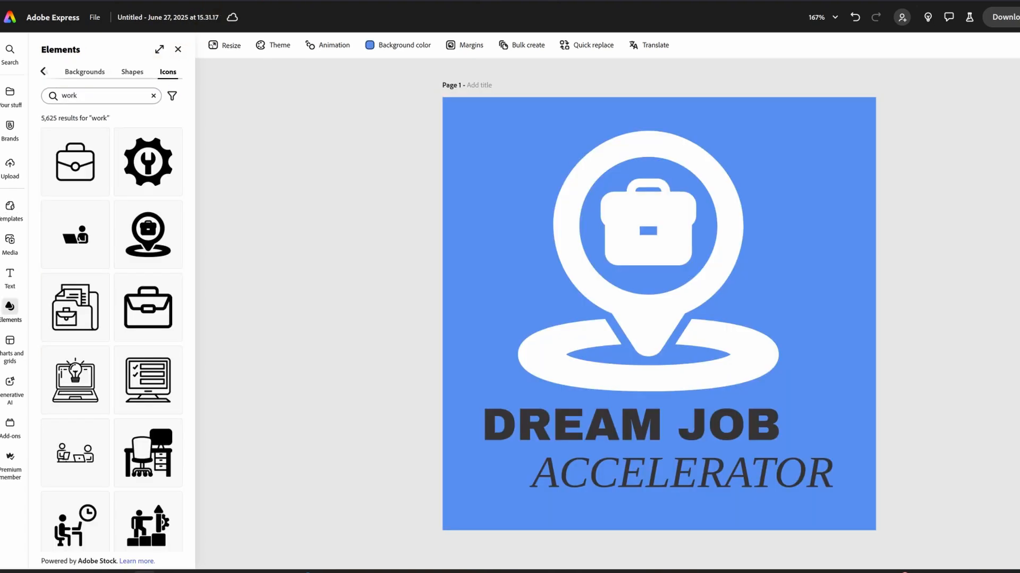
- Replace the template's logo with the uploaded Dream Job Accelerator image and accept the main colour 42D1E0 and audio settings
click(645, 202)
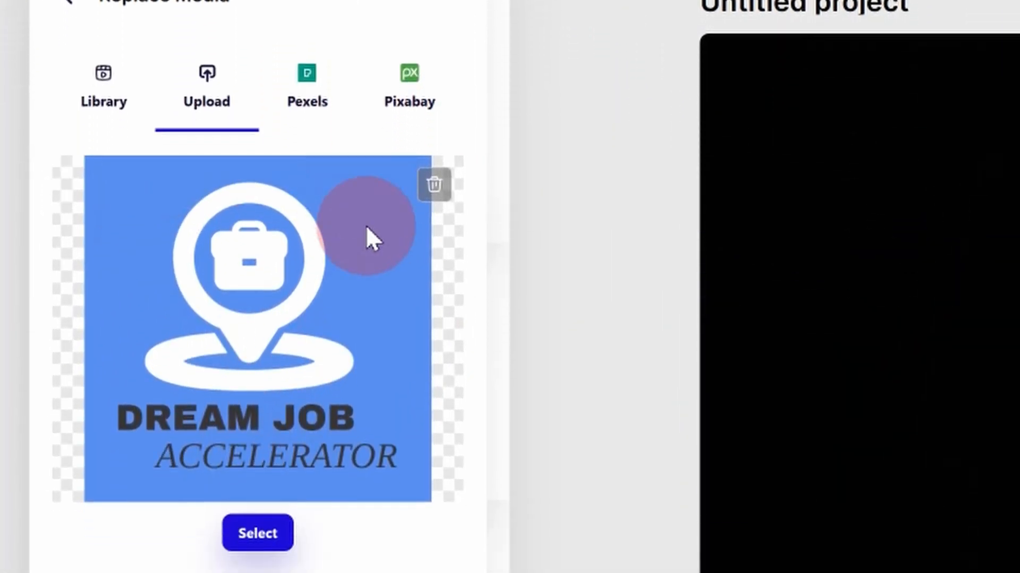
click(260, 535)
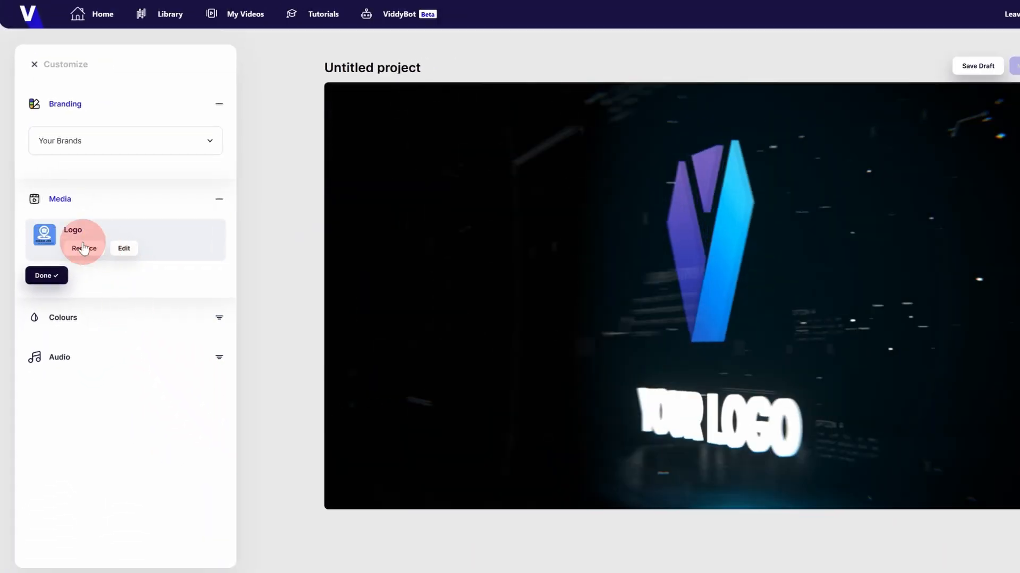
click(42, 276)
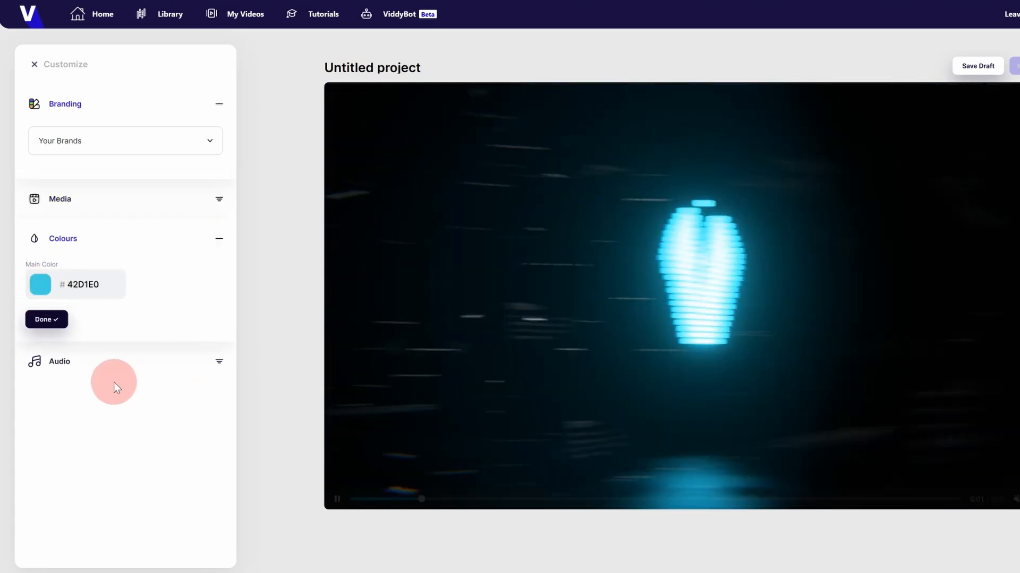
click(46, 319)
click(2, 349)
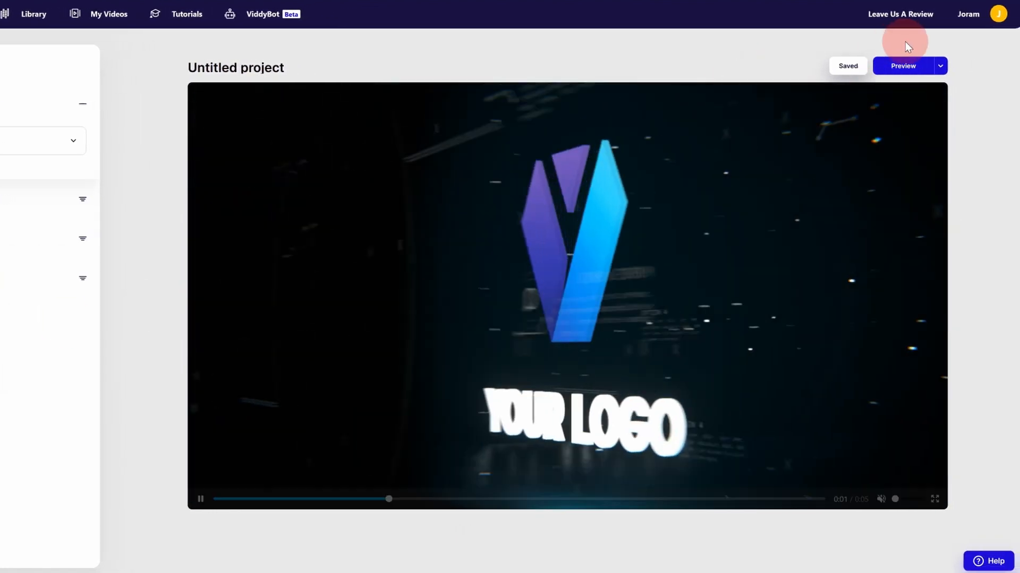
- Generate a preview of the logo intro, check its still frames and start the final render
click(908, 65)
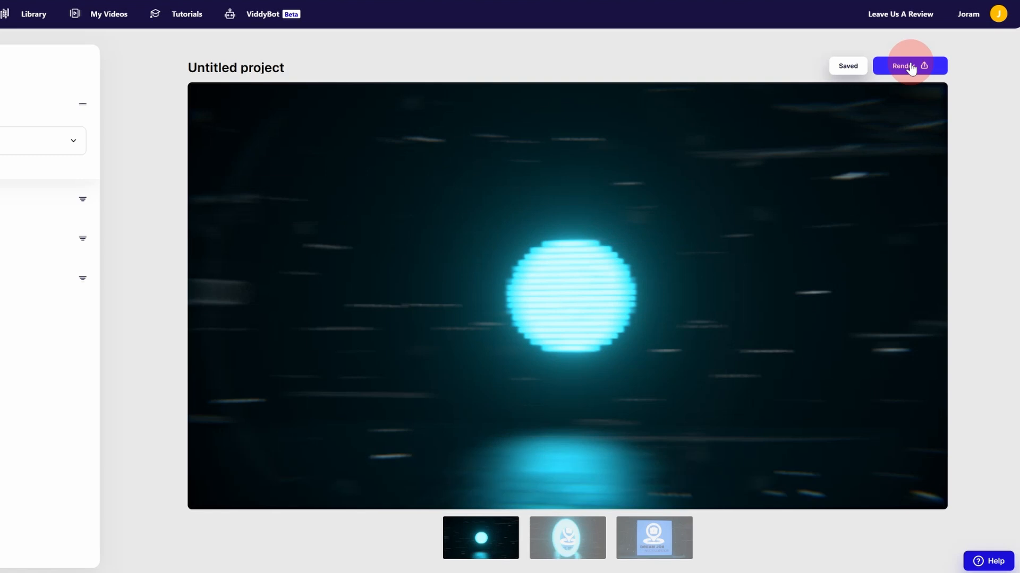
click(651, 545)
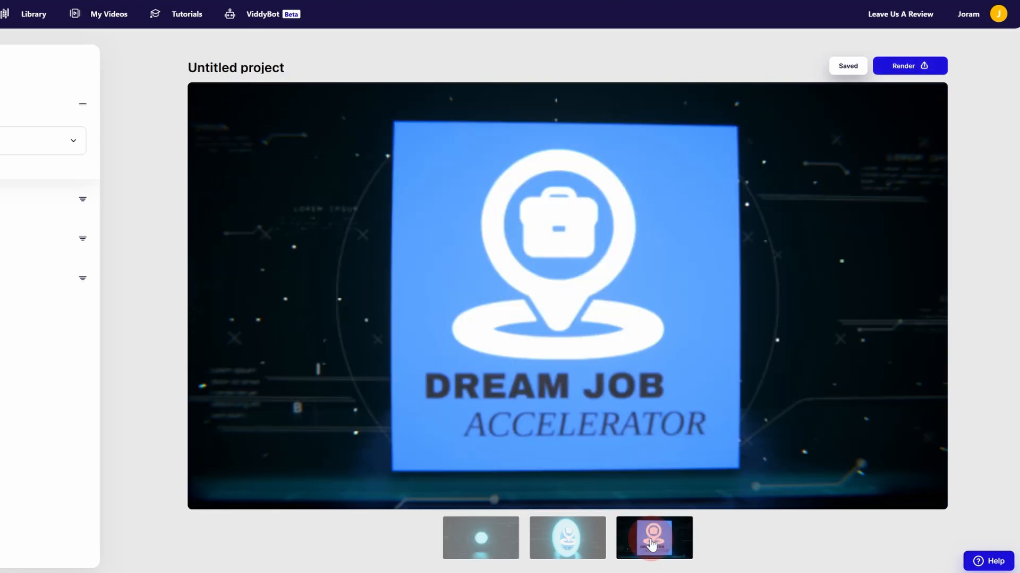
click(586, 543)
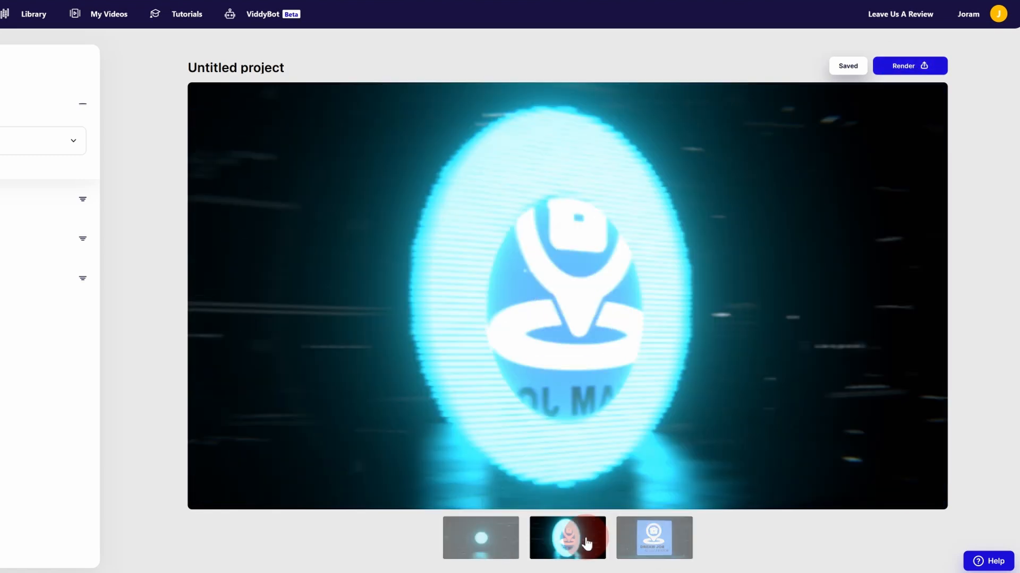
click(650, 542)
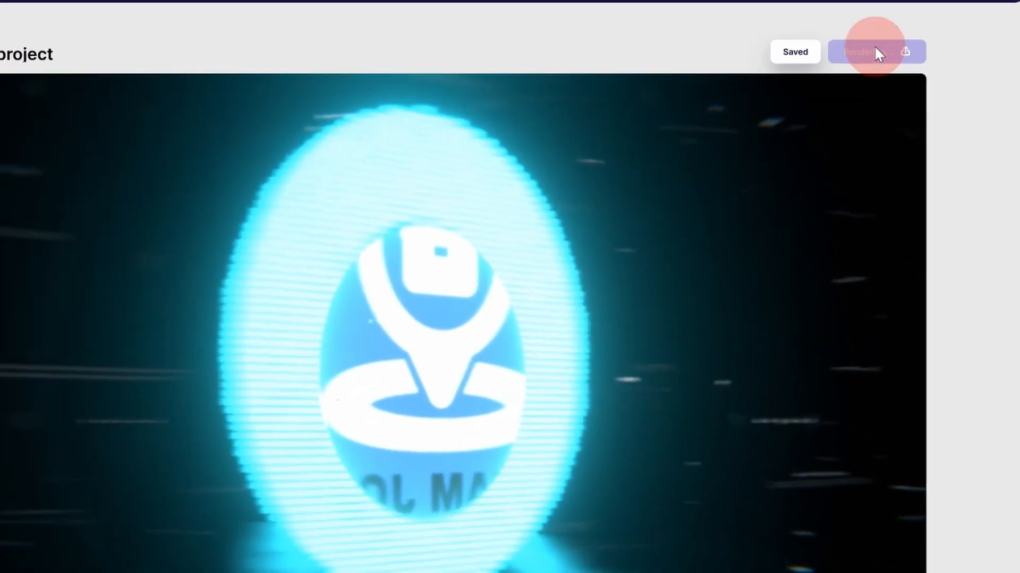
click(876, 52)
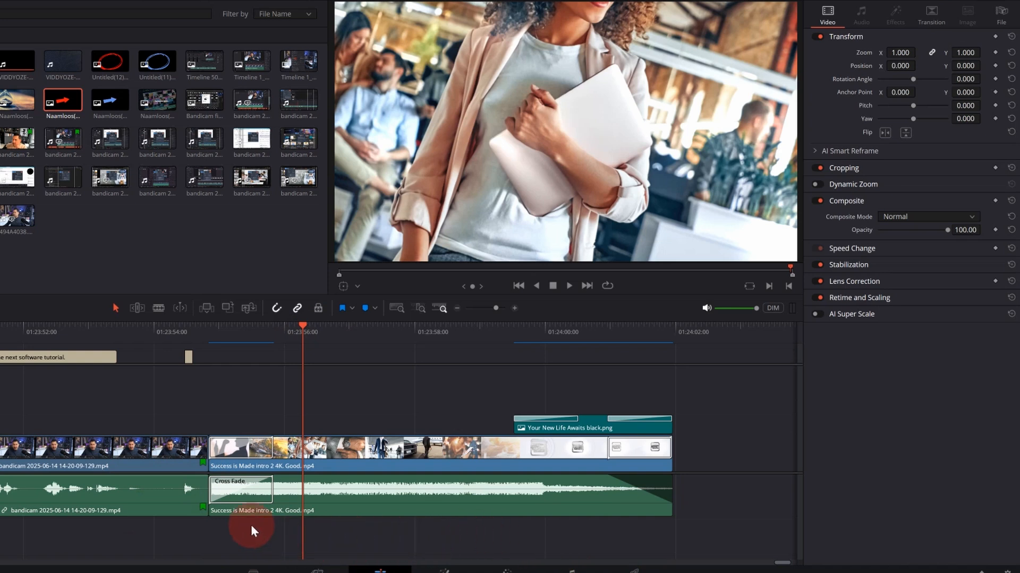
- Switch to DaVinci Resolve and examine the existing intro clips at the start and end of the timeline
drag(374, 454, 681, 533)
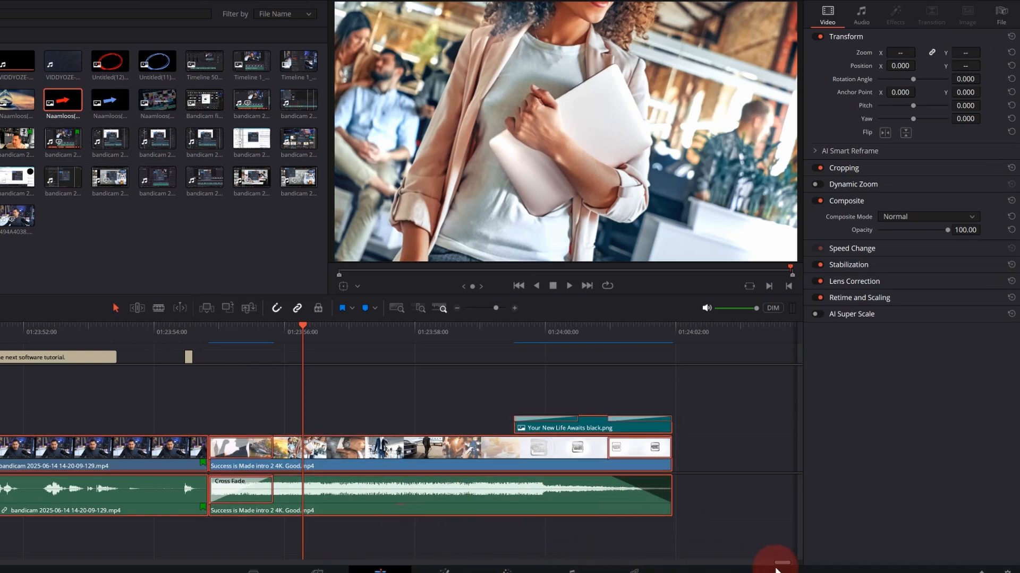
drag(785, 564, 3, 333)
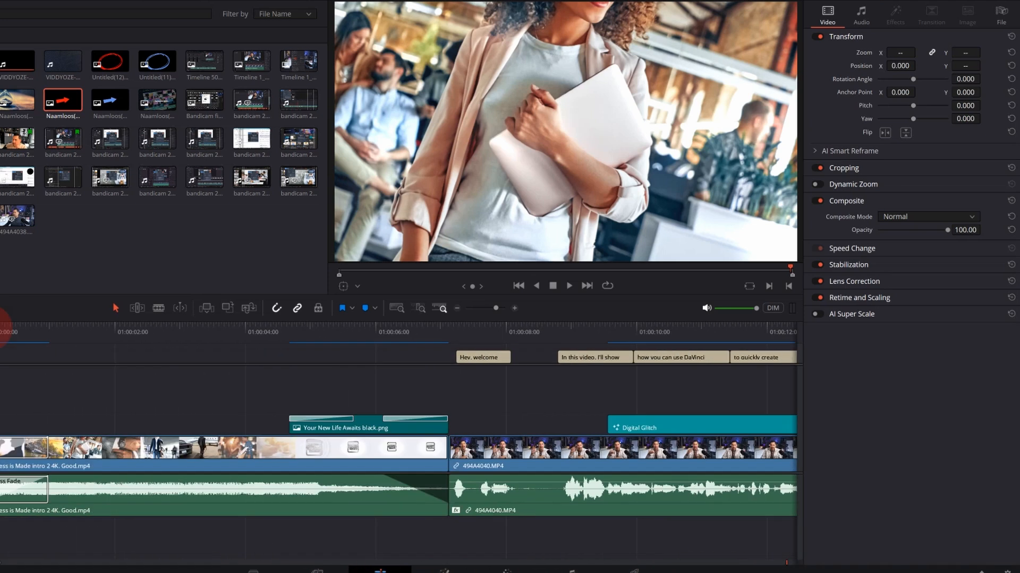
click(393, 345)
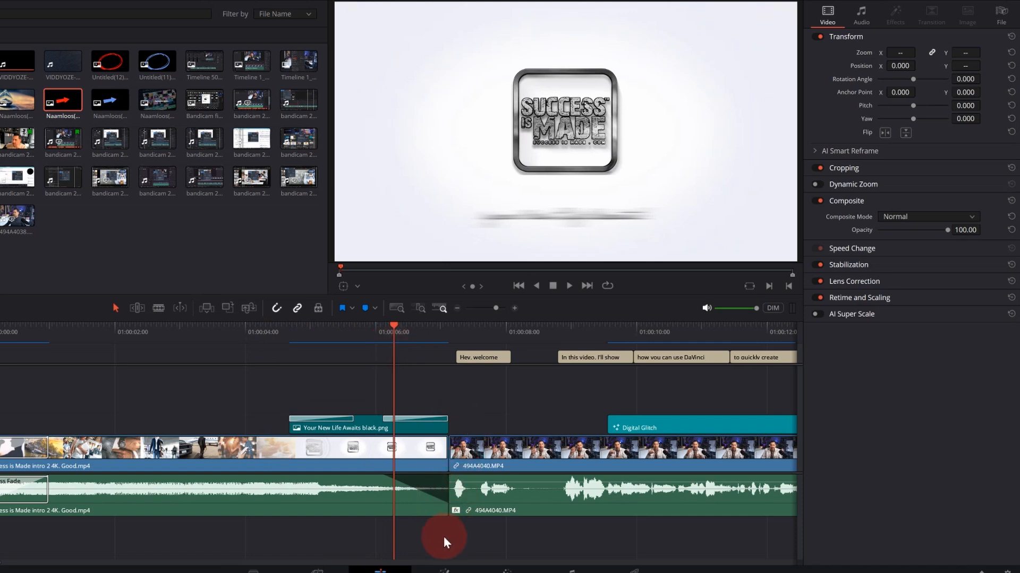
drag(444, 536, 0, 381)
drag(1, 563, 768, 537)
mouse_move(496, 308)
mouse_down()
mouse_move(467, 308)
mouse_move(489, 308)
mouse_up()
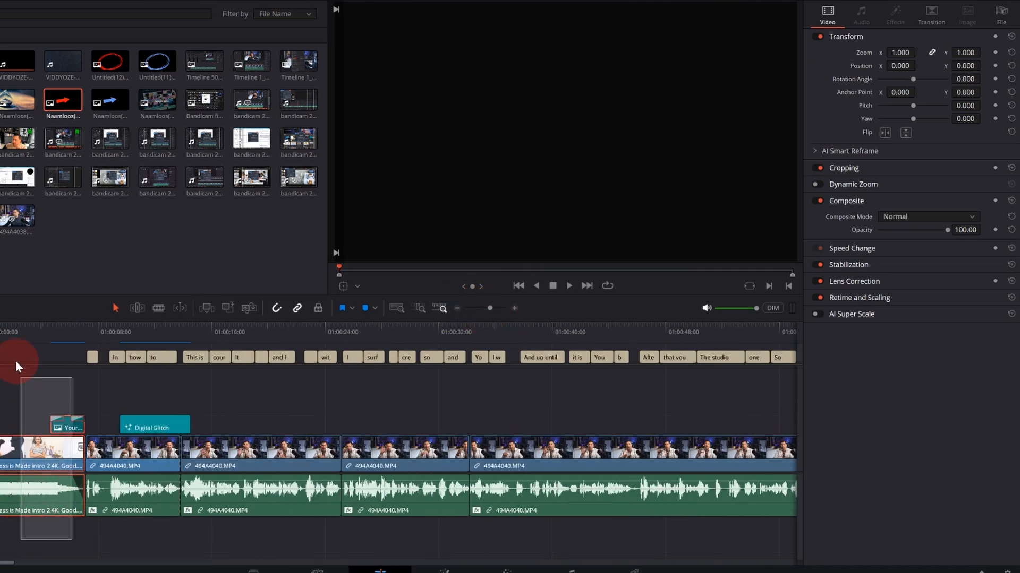
drag(2, 567, 746, 557)
drag(773, 553, 598, 544)
drag(512, 422, 462, 388)
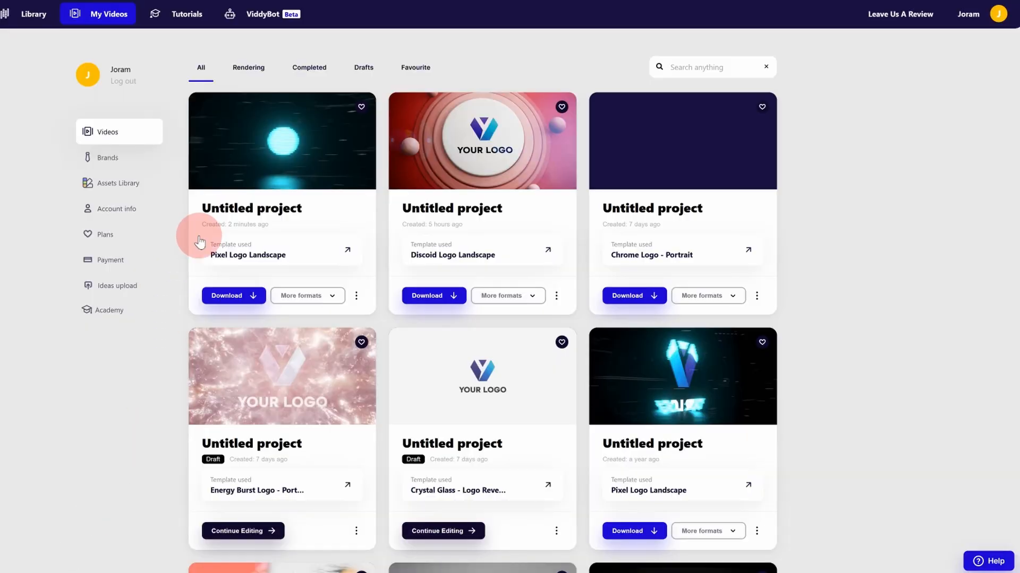
- Download the rendered Pixel Logo Landscape video and use it to replace the old intro clips at the timeline's start
click(227, 294)
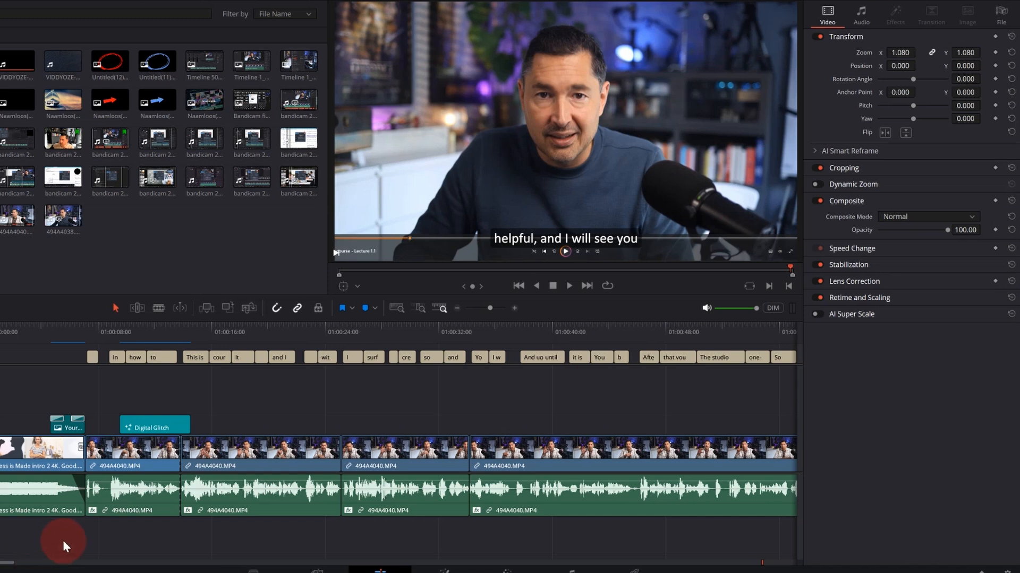
drag(64, 546, 3, 390)
key(Delete)
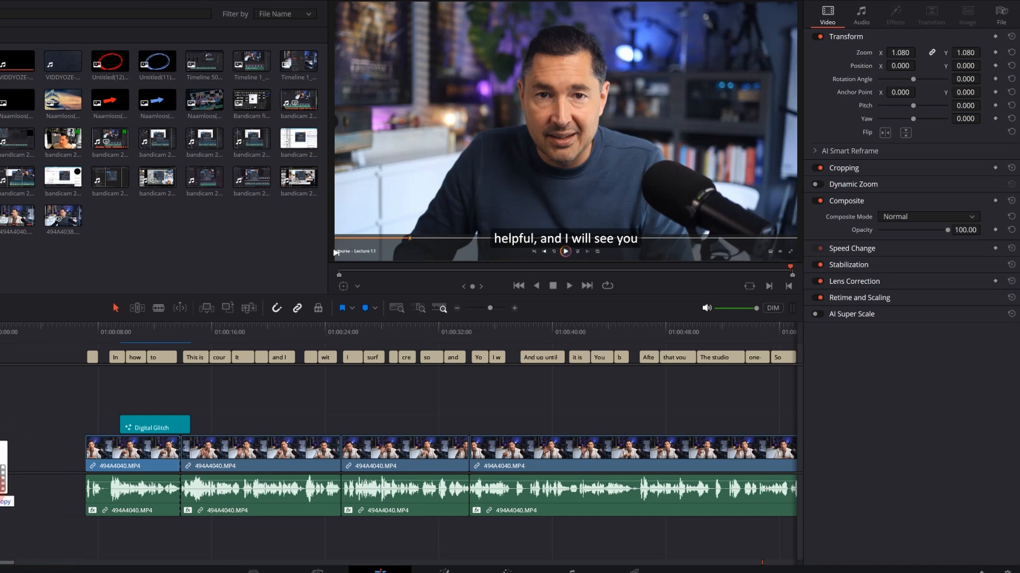
drag(2, 483, 1, 485)
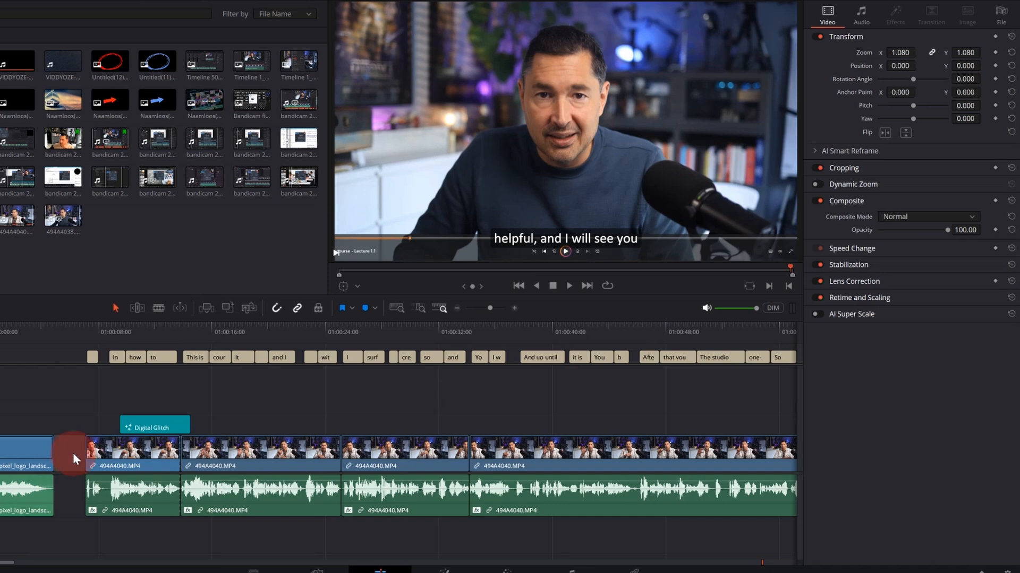
- Close the gap after the new intro clip and play the timeline from the beginning
key(Delete)
key(Home)
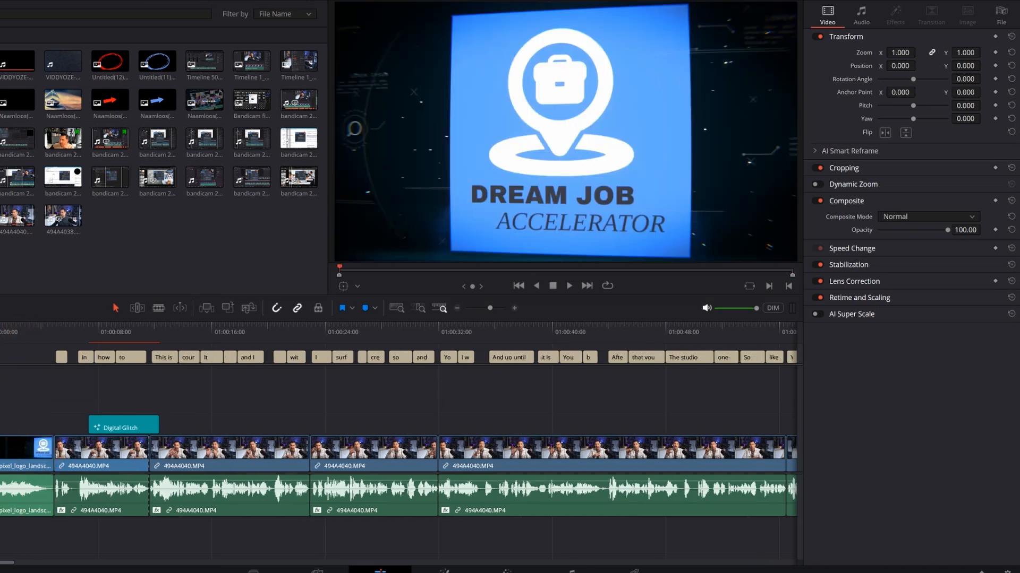
key(space)
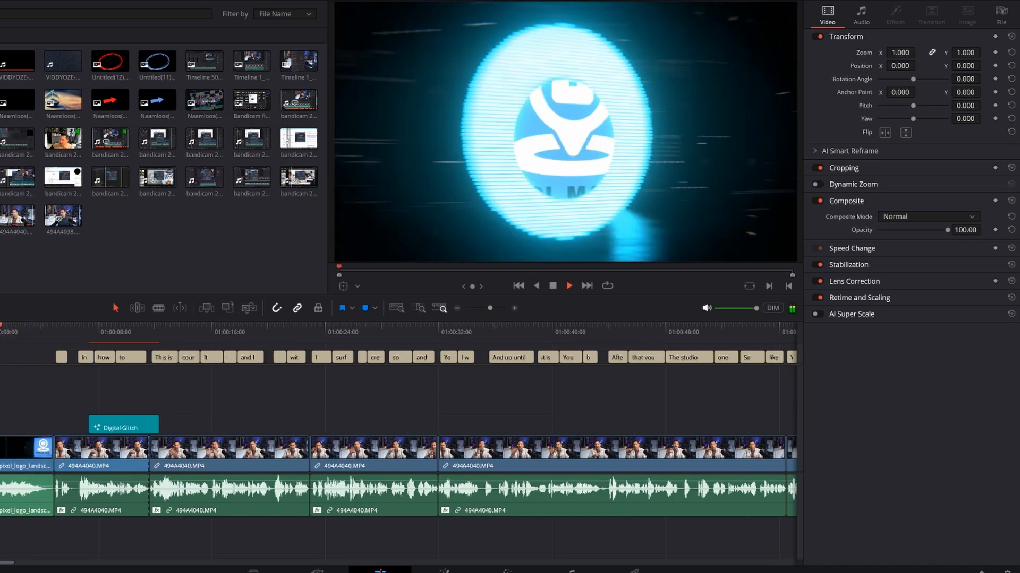